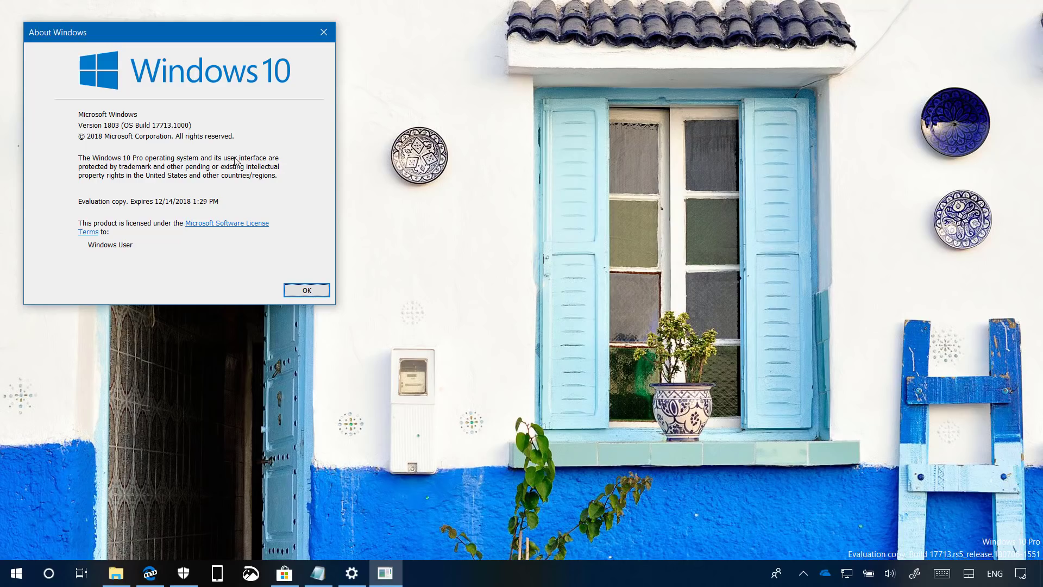
# Dismiss the About Windows box for build 17713.
pyautogui.click(324, 33)
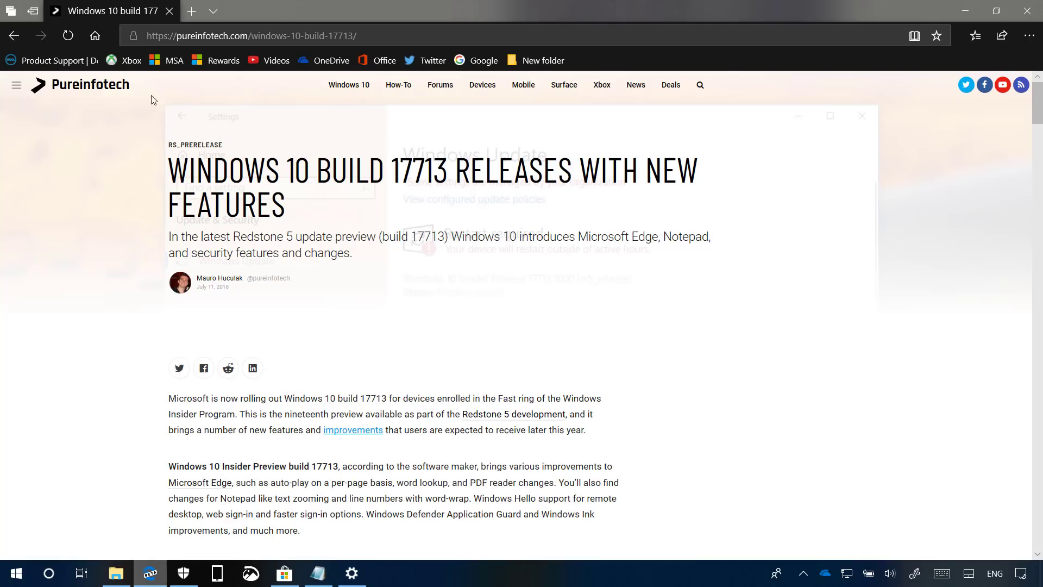
pyautogui.click(133, 37)
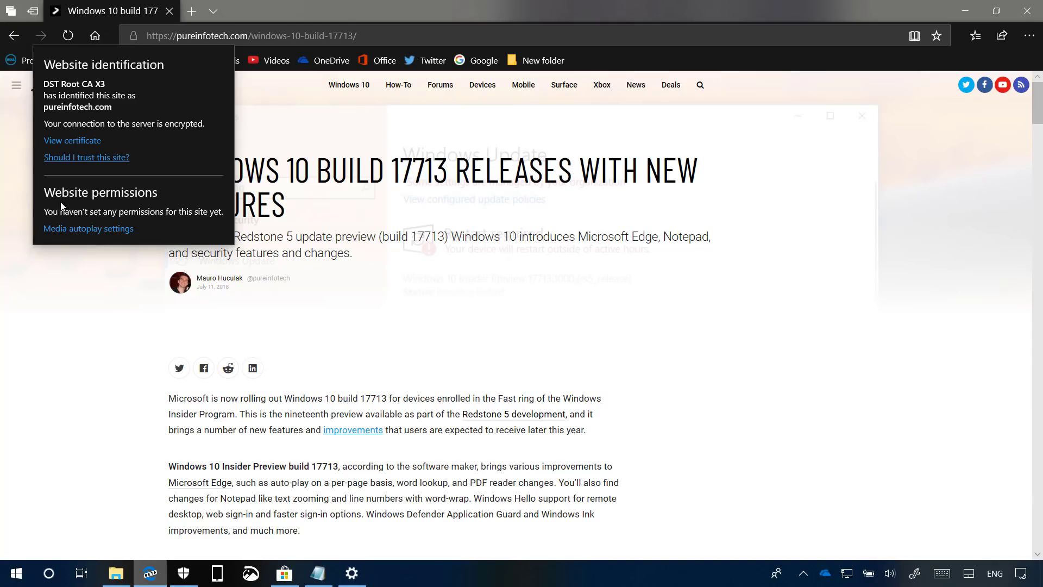
pyautogui.click(79, 231)
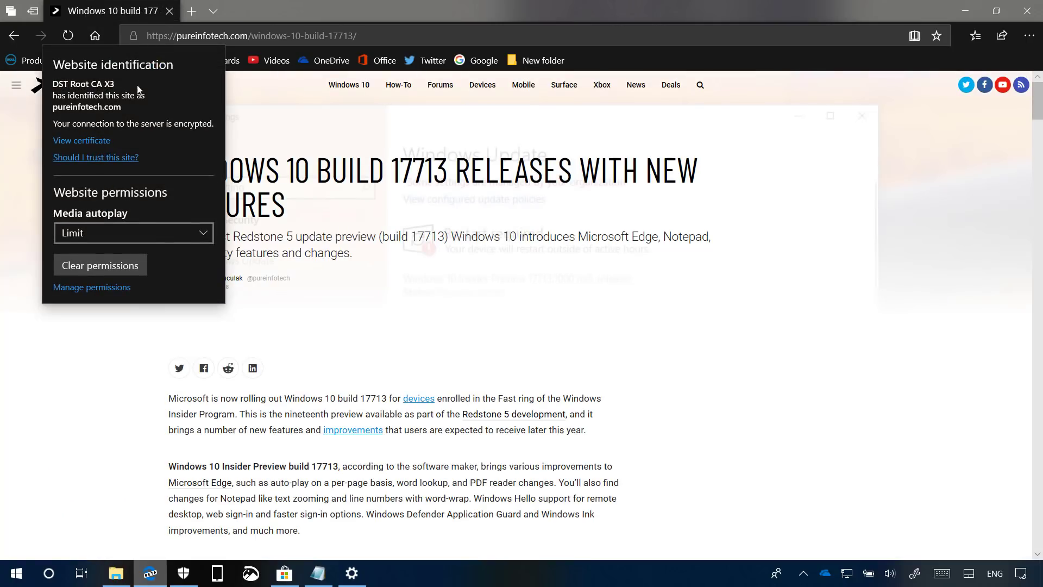
pyautogui.click(159, 231)
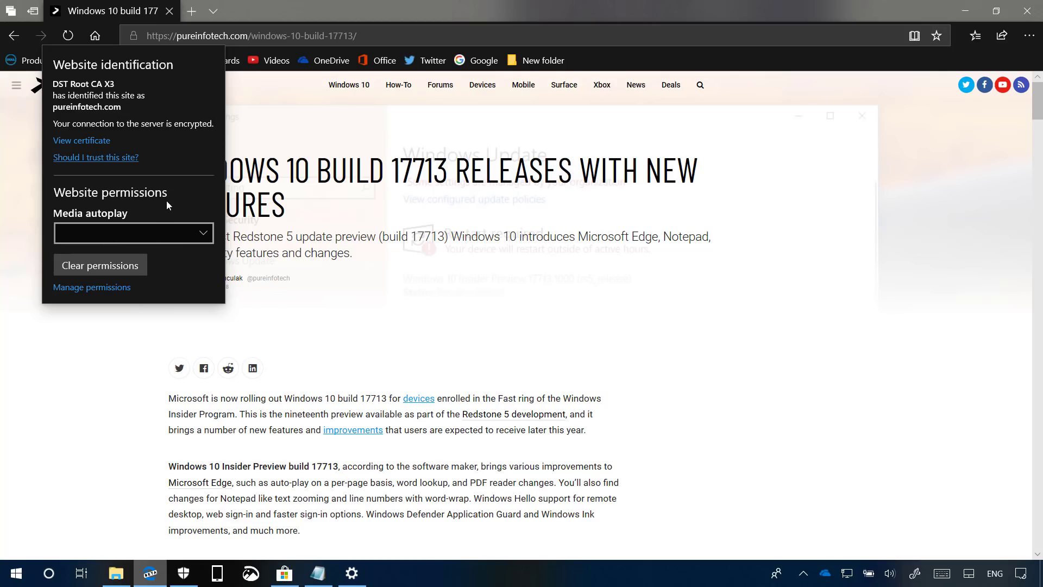
pyautogui.click(158, 234)
pyautogui.click(166, 236)
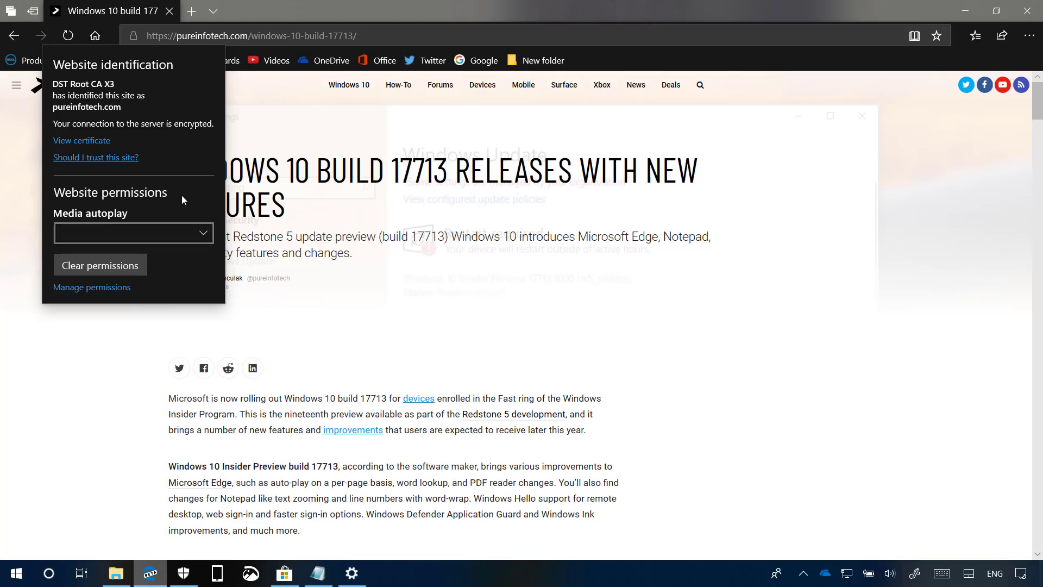
pyautogui.click(186, 233)
# Set Media autoplay to Allow in Edge's advanced settings.
pyautogui.click(951, 164)
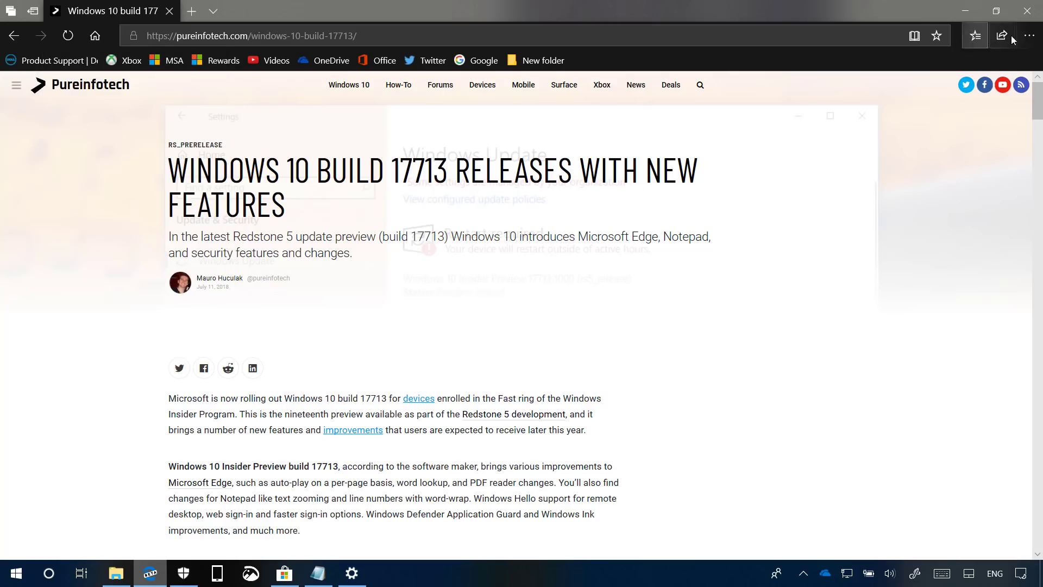
pyautogui.click(1029, 35)
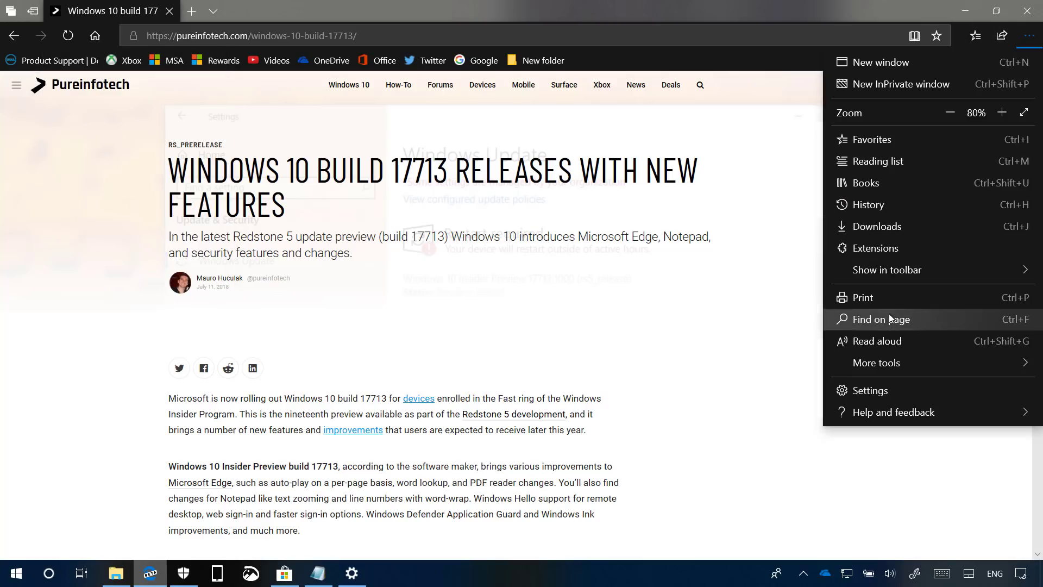
pyautogui.click(878, 393)
pyautogui.click(709, 191)
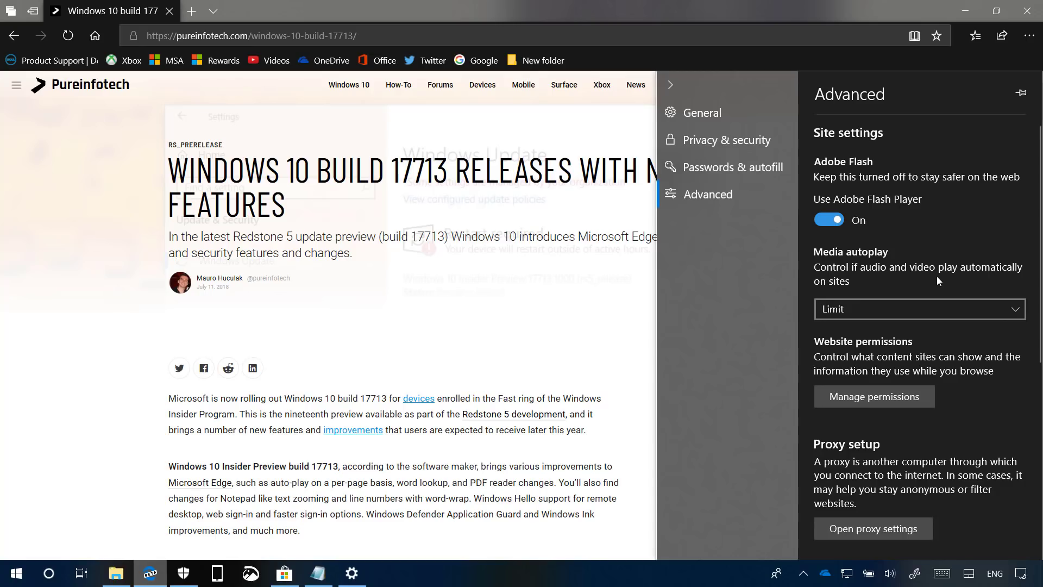
pyautogui.click(927, 307)
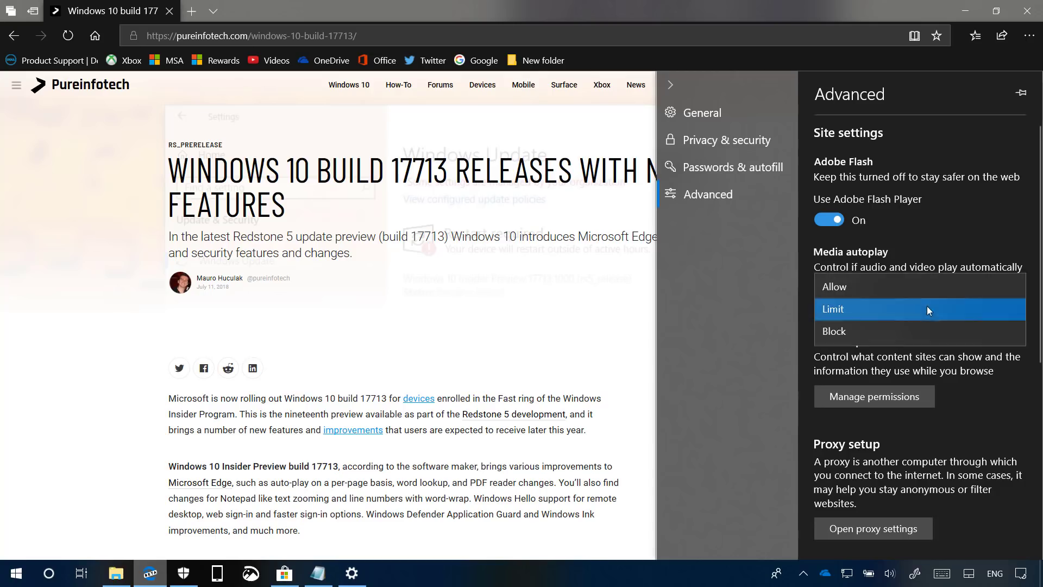
pyautogui.click(897, 285)
# Try autoplay on Block, restore Allow, then show the article in Reading view.
pyautogui.click(889, 312)
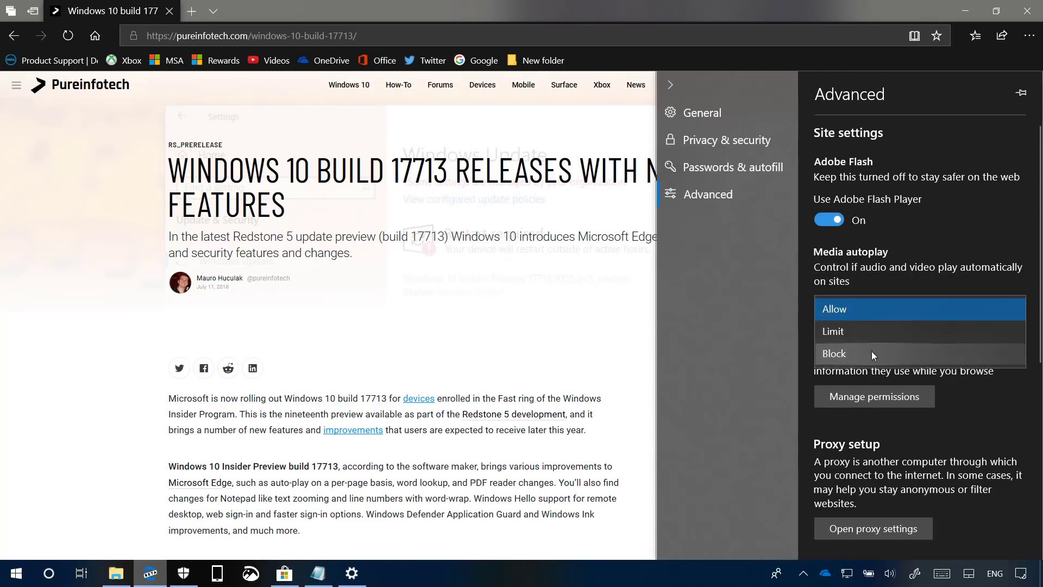
pyautogui.click(873, 354)
pyautogui.click(880, 310)
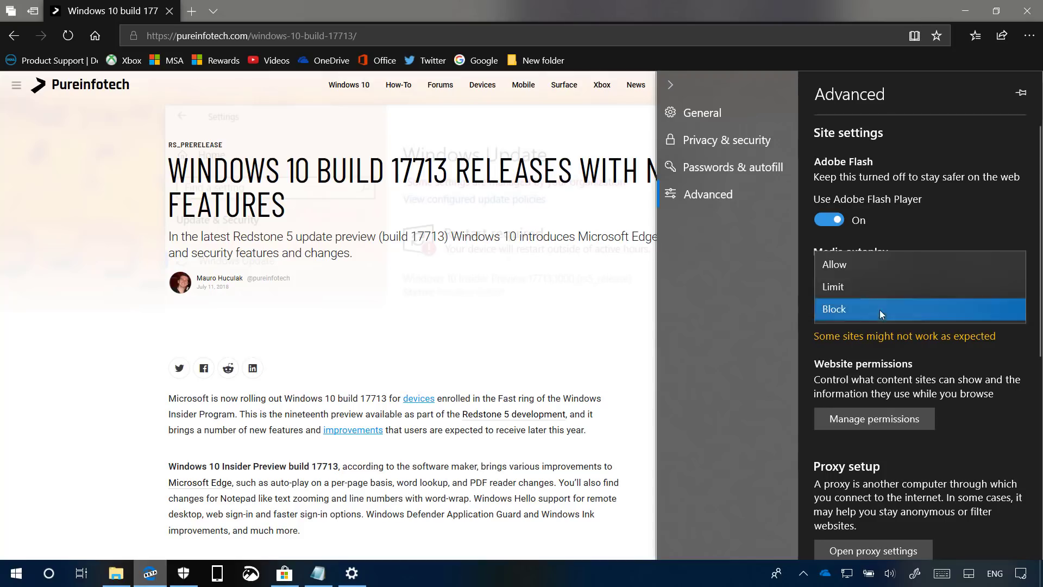
pyautogui.click(878, 263)
pyautogui.click(629, 292)
pyautogui.hotkey('ctrl', 'shift', 'r')
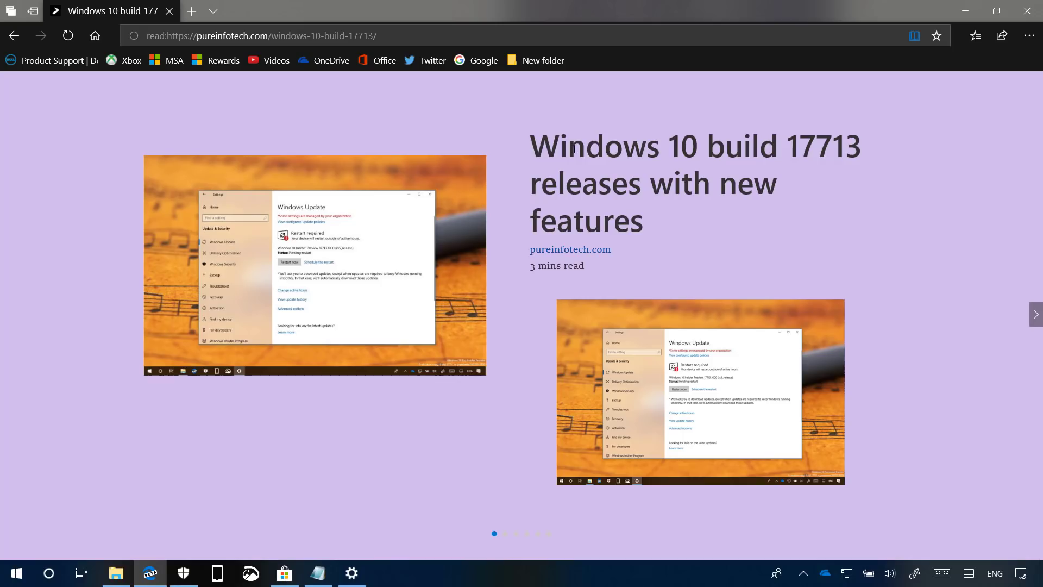
# Look up 'build' in the title, expand its fuller definition, then close that panel.
pyautogui.doubleClick(746, 149)
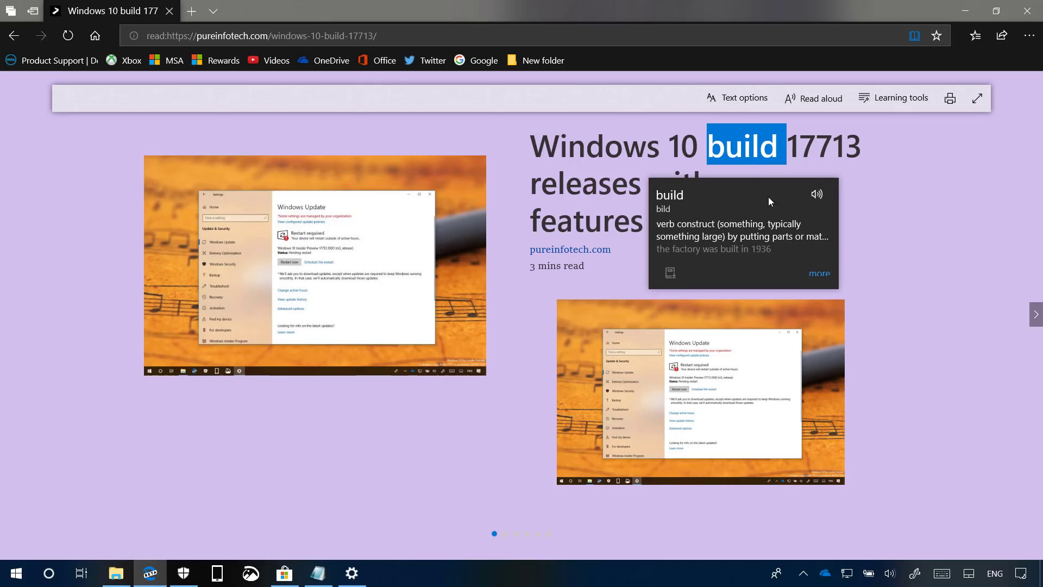
pyautogui.click(817, 279)
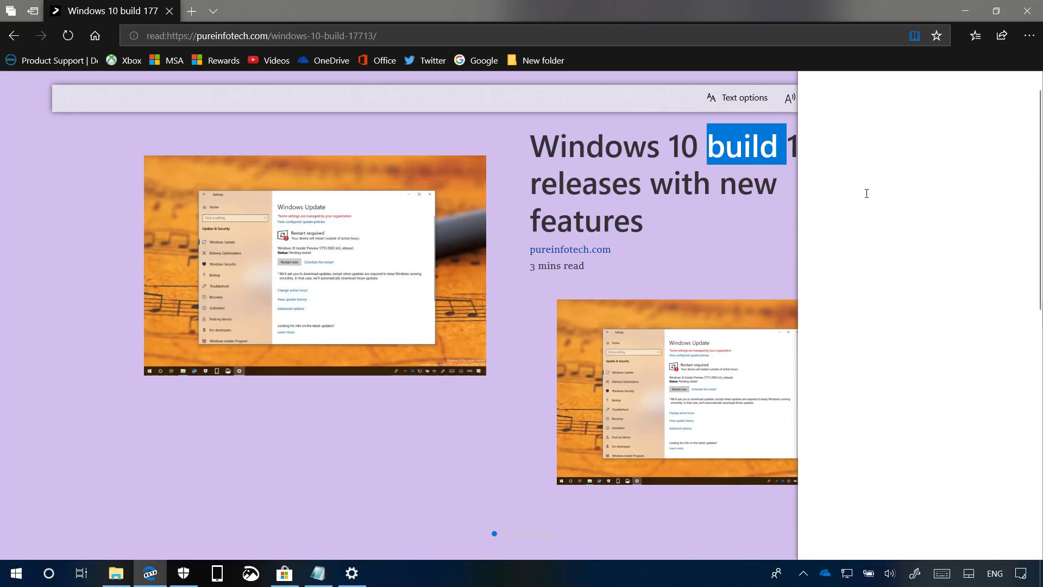
pyautogui.click(706, 229)
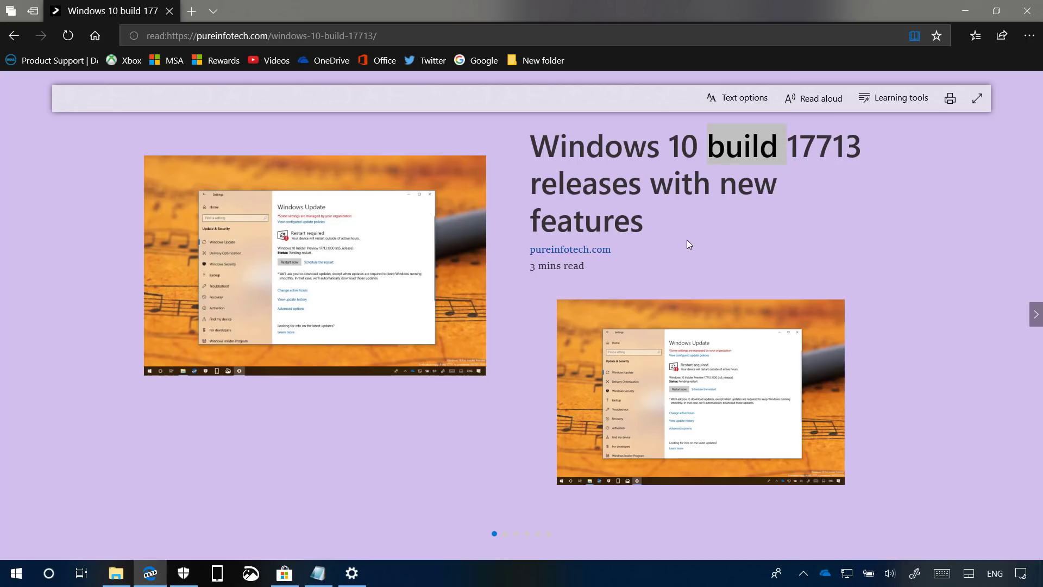
# Toggle Show definitions inline off and on, and enable it for Books and PDF files.
pyautogui.click(1030, 36)
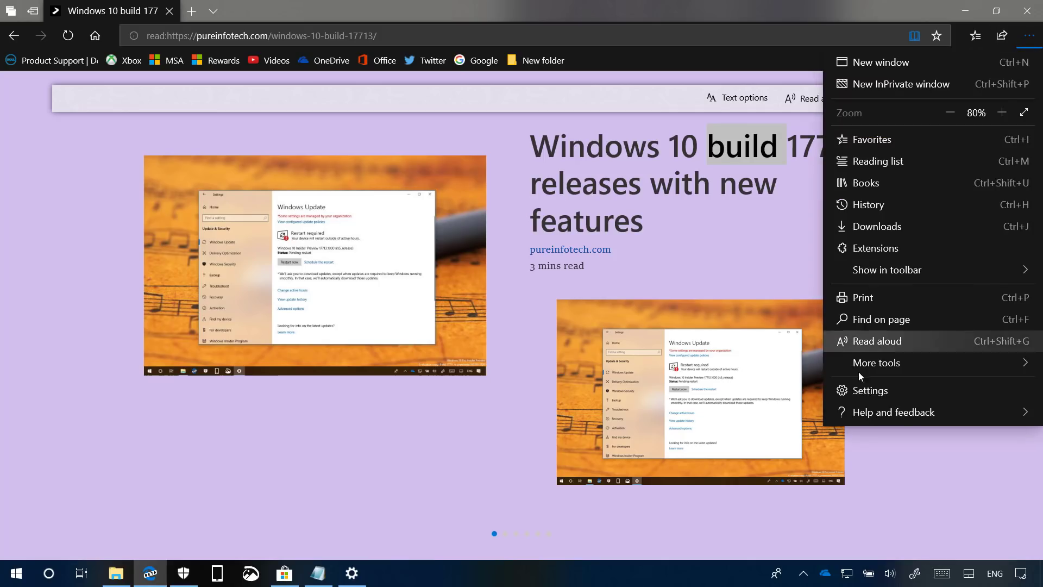
pyautogui.click(881, 396)
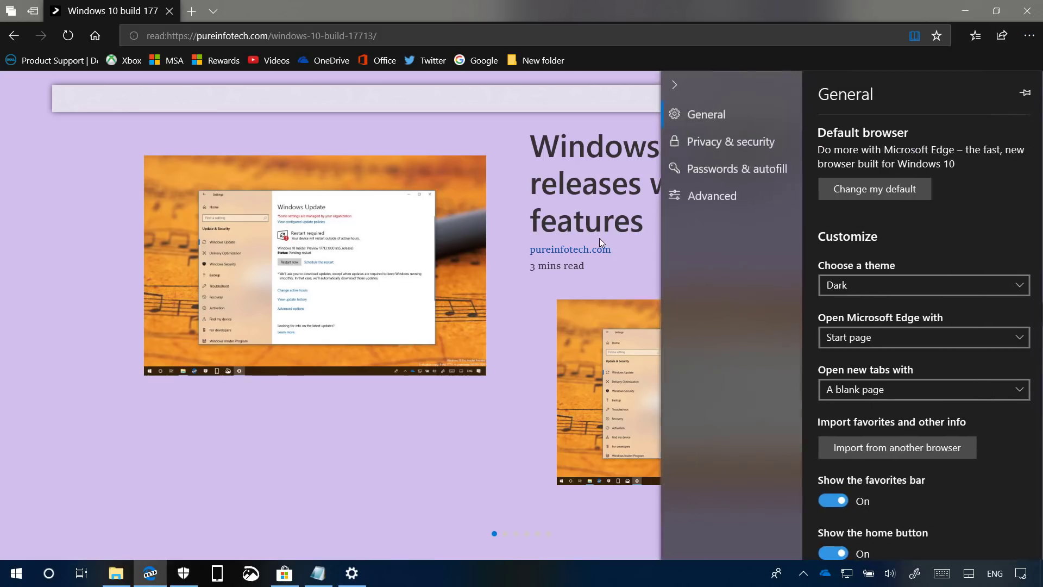
pyautogui.scroll(-8, 899, 226)
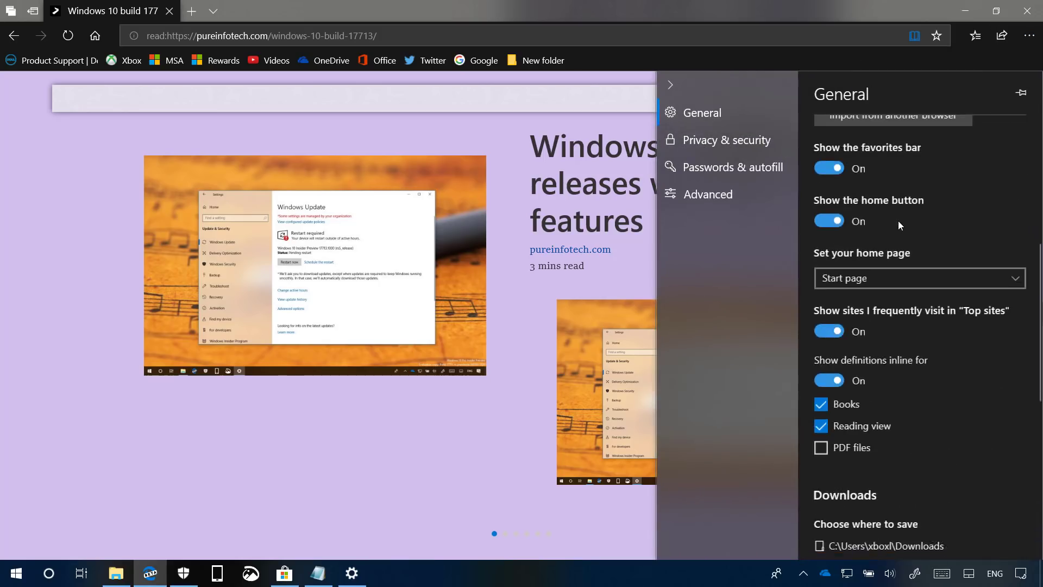
pyautogui.scroll(-4, 898, 220)
pyautogui.scroll(3, 895, 242)
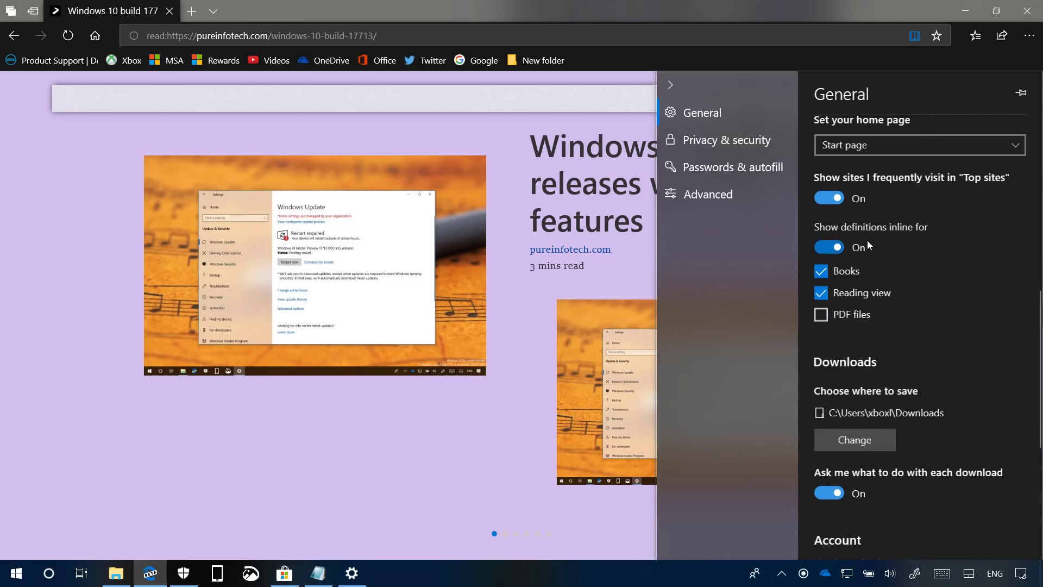
pyautogui.click(840, 250)
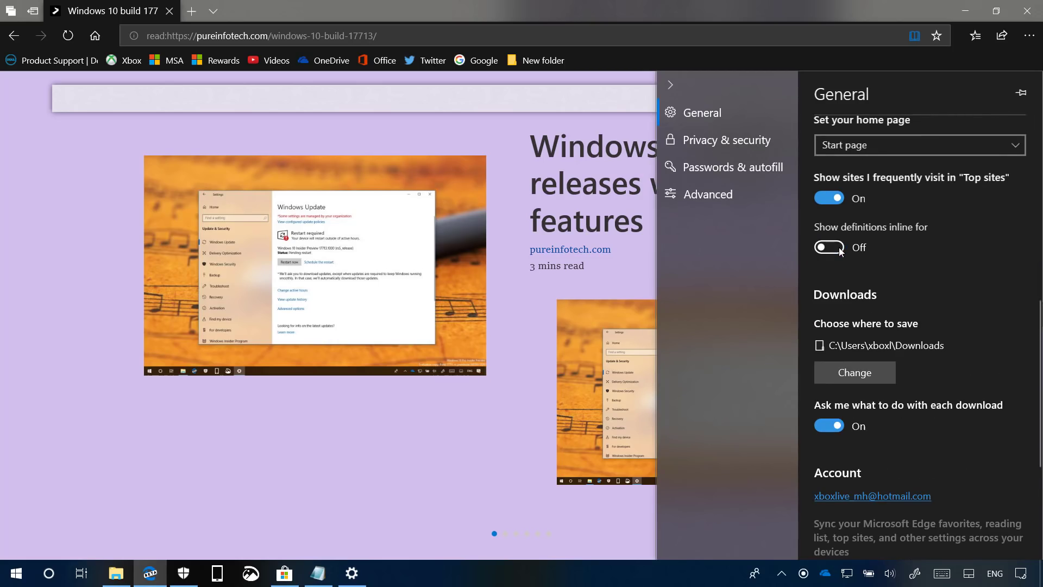
pyautogui.click(839, 249)
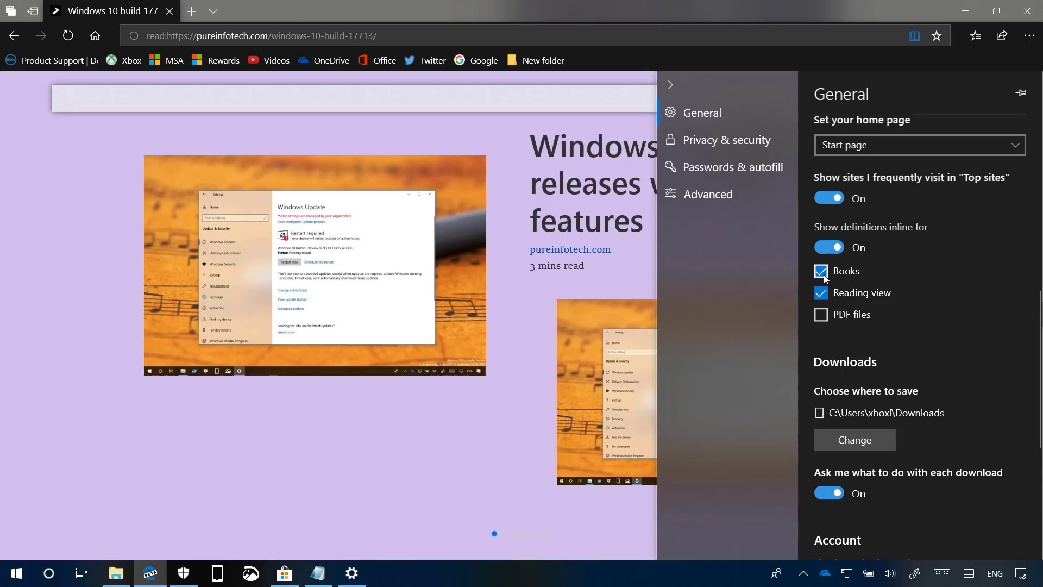
pyautogui.click(821, 271)
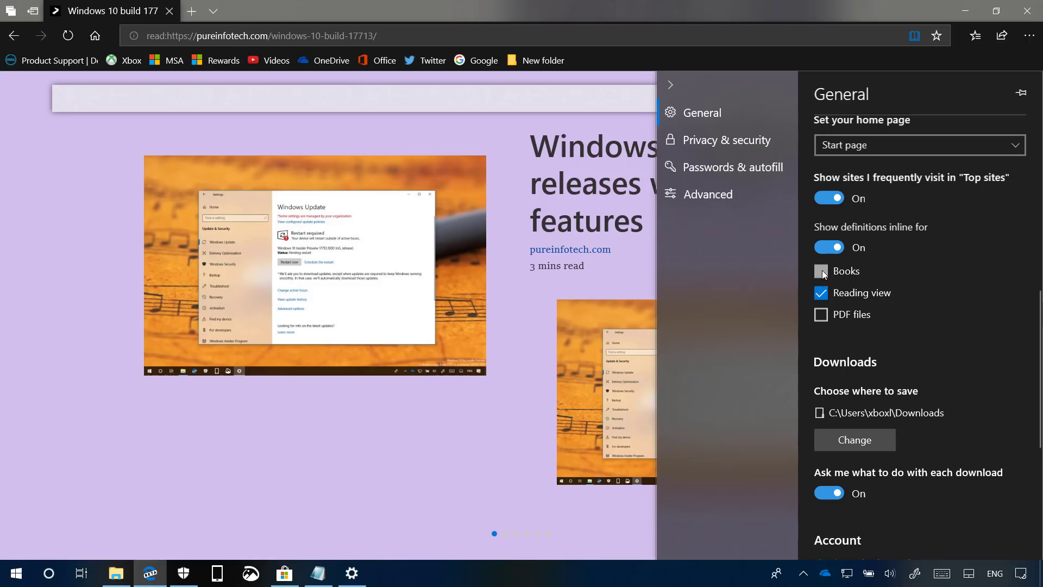
pyautogui.click(823, 317)
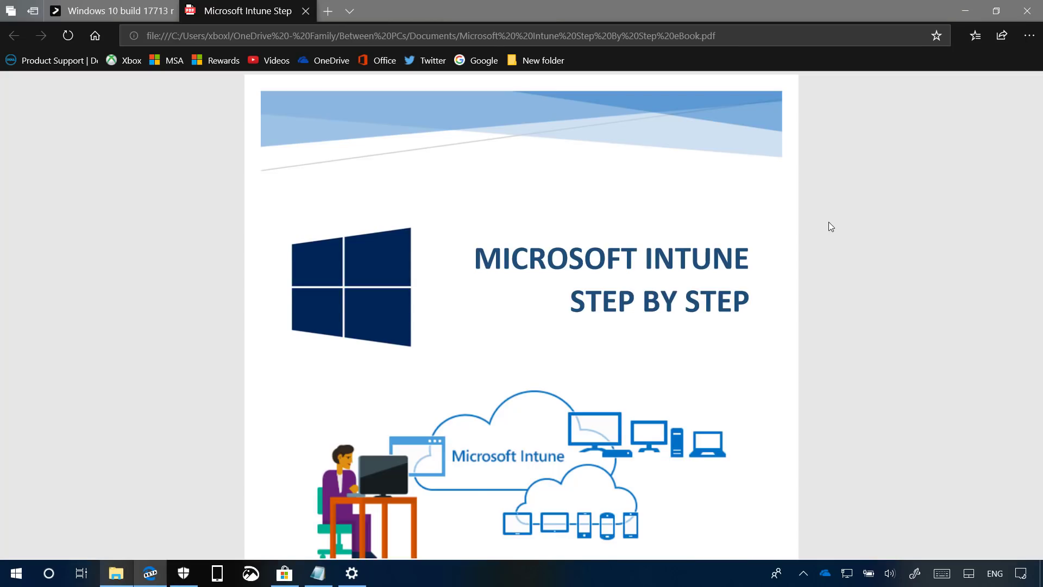
# Pin the PDF toolbar permanently, then minimize Edge to the desktop.
pyautogui.moveTo(735, 102)
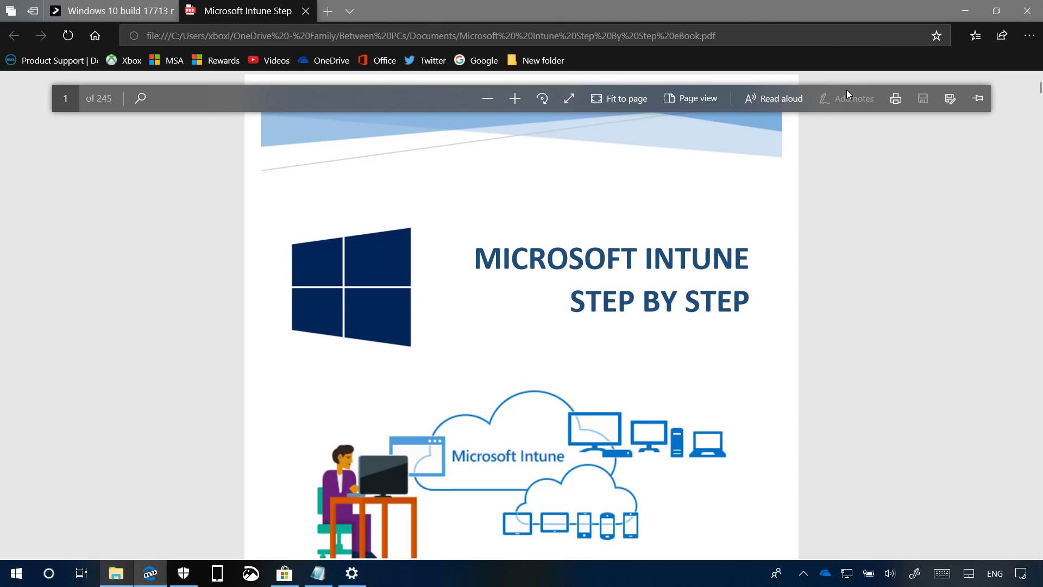
pyautogui.click(978, 100)
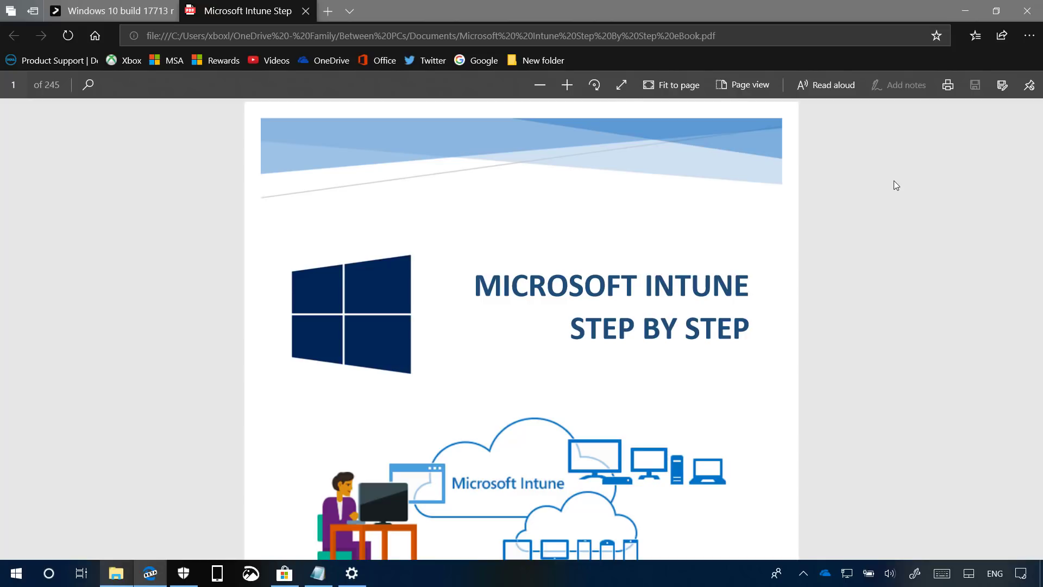
pyautogui.click(967, 12)
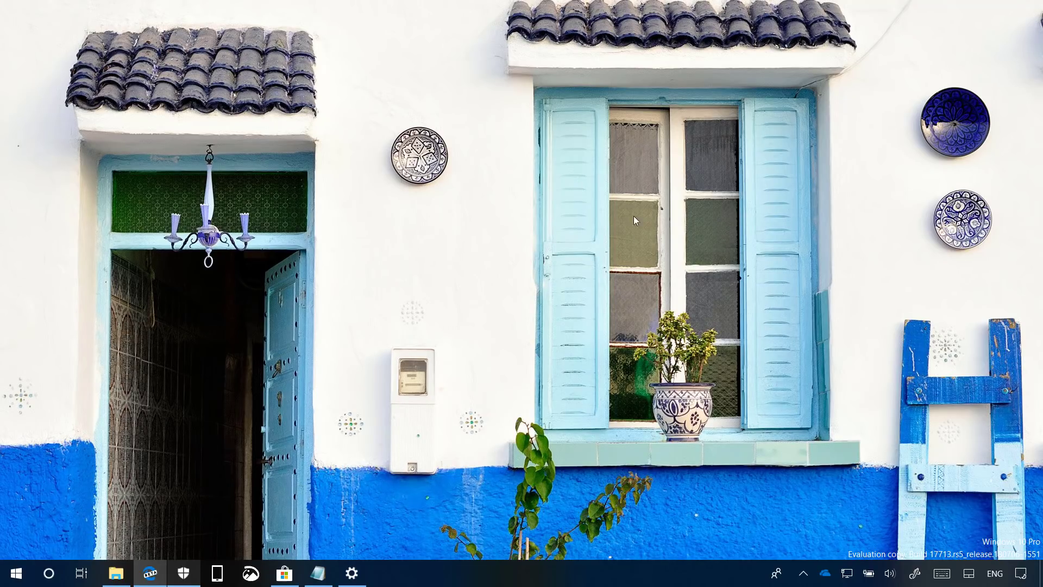
# Restore and reposition Notepad, and turn on Wrap around in the Find dialog.
pyautogui.click(318, 573)
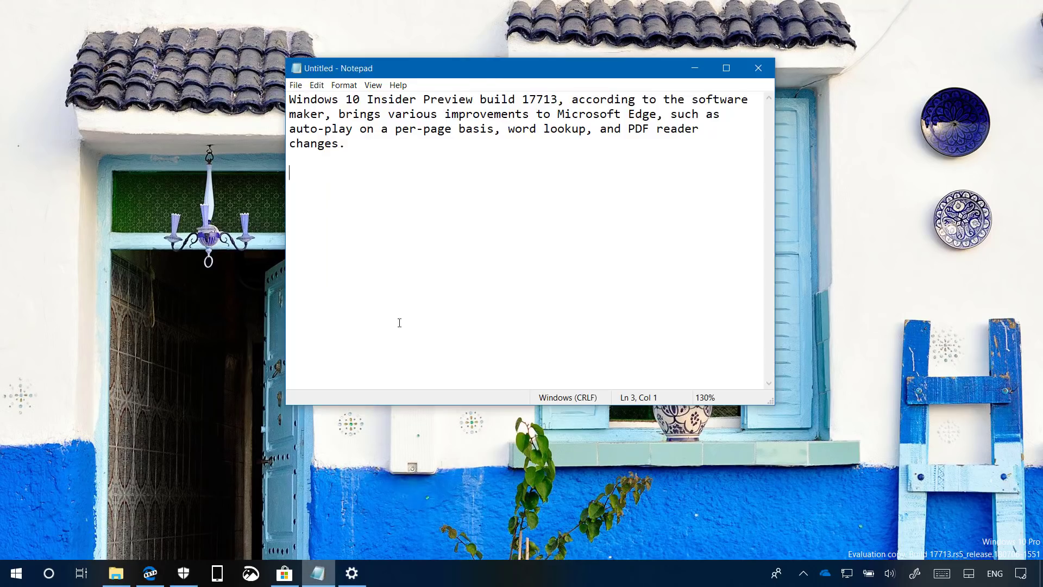
pyautogui.moveTo(492, 72); pyautogui.dragTo(345, 107)
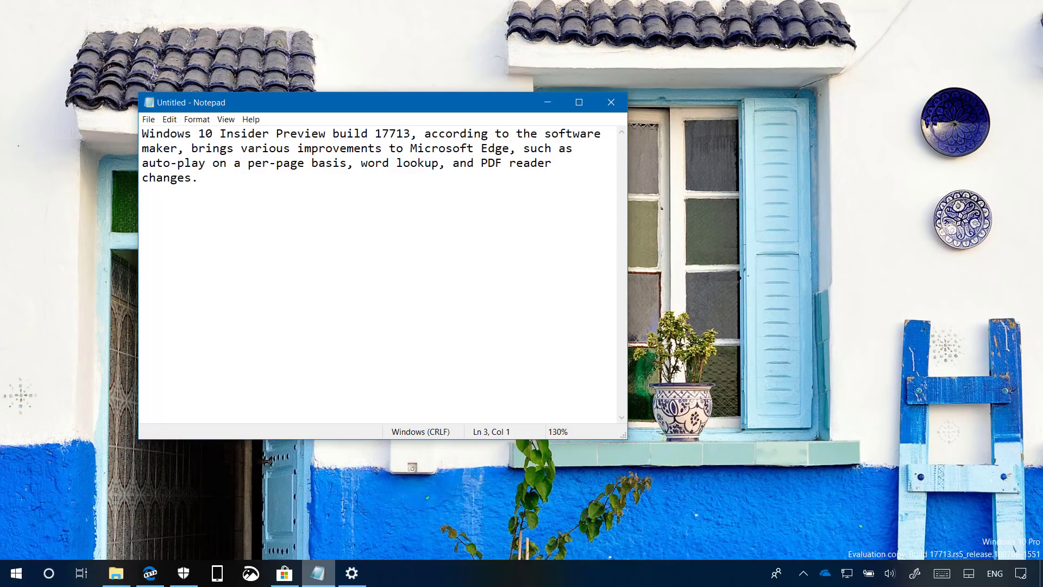
pyautogui.press('Up')
pyautogui.click(318, 209)
pyautogui.hotkey('ctrl', 'f')
pyautogui.moveTo(314, 215); pyautogui.dragTo(312, 198)
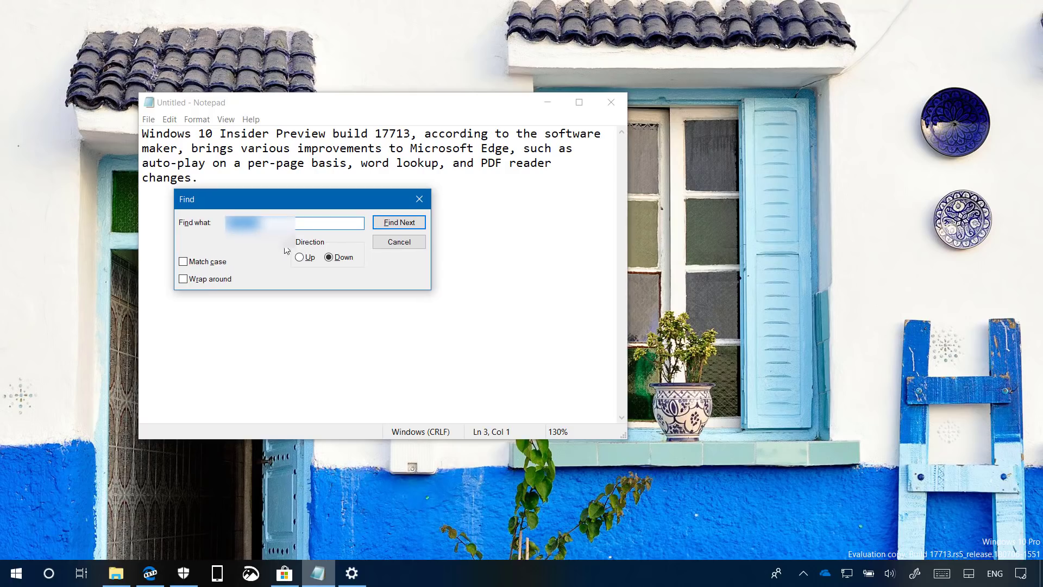
pyautogui.click(215, 280)
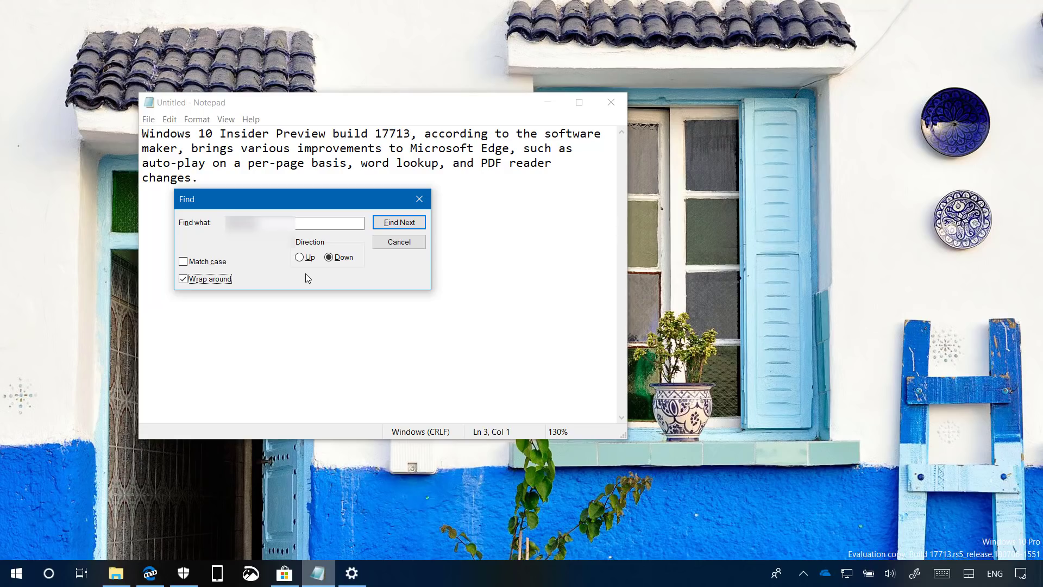
pyautogui.press('Escape')
pyautogui.click(357, 180)
# Select 'word lookup', search for it with Find, then close the search.
pyautogui.moveTo(361, 163); pyautogui.dragTo(436, 167)
pyautogui.hotkey('ctrl', 'f')
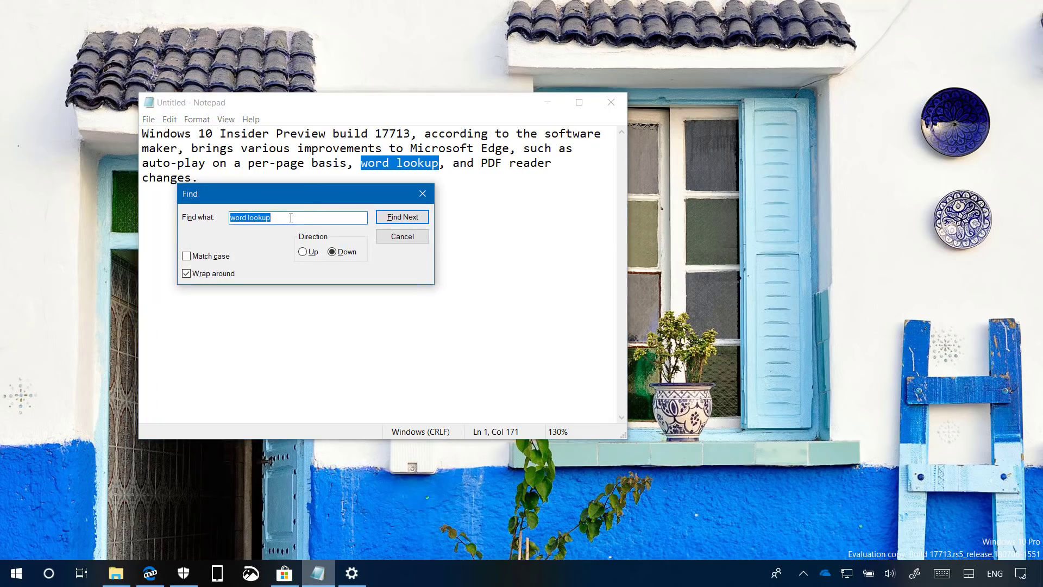
pyautogui.moveTo(288, 218); pyautogui.dragTo(231, 218)
pyautogui.press('Escape')
pyautogui.click(281, 242)
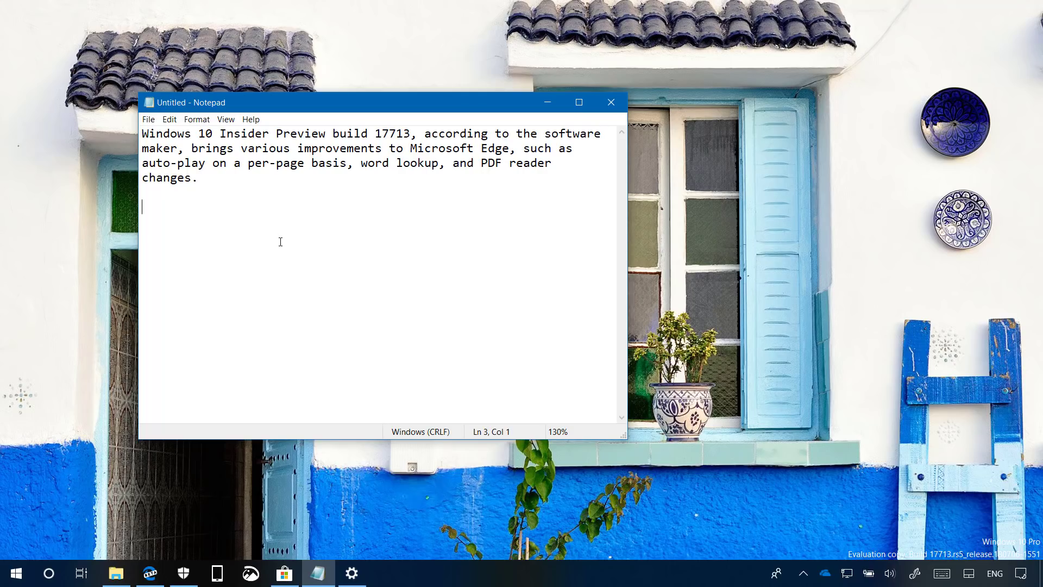
# Use View > Zoom to zoom in to 140%, then out to 130%.
pyautogui.click(228, 125)
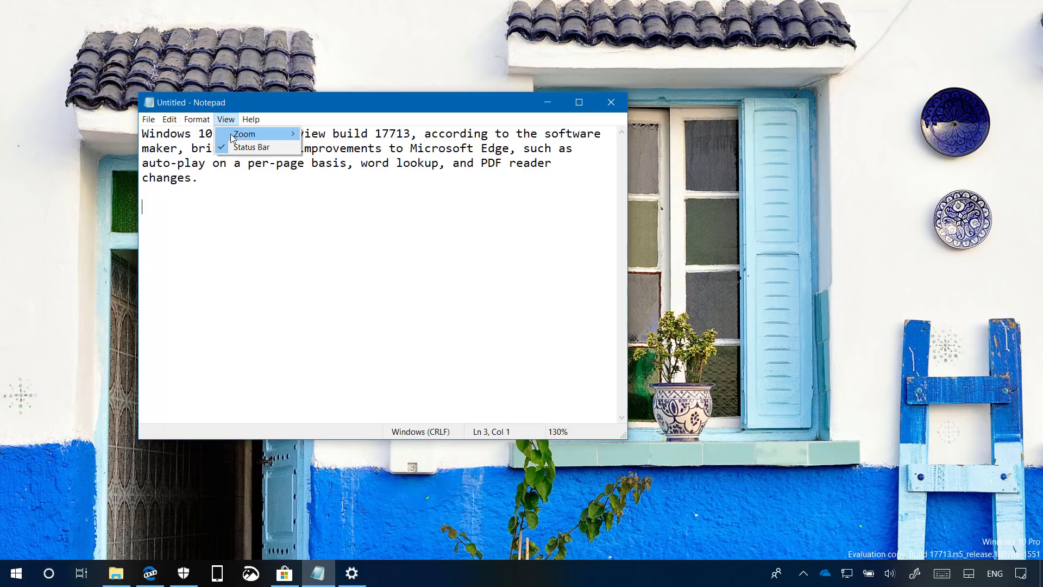
pyautogui.moveTo(243, 136)
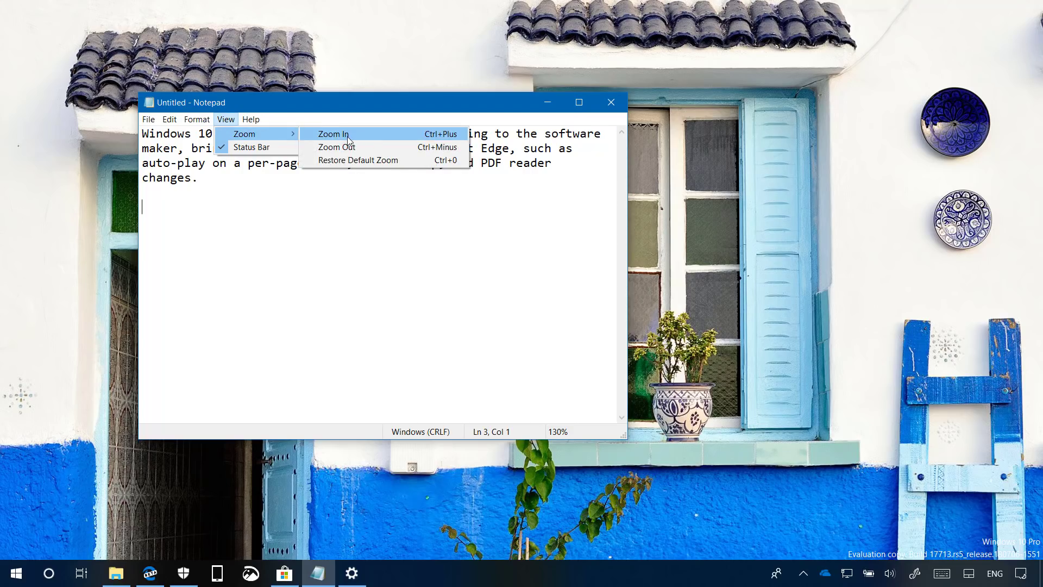
pyautogui.click(348, 140)
pyautogui.click(226, 119)
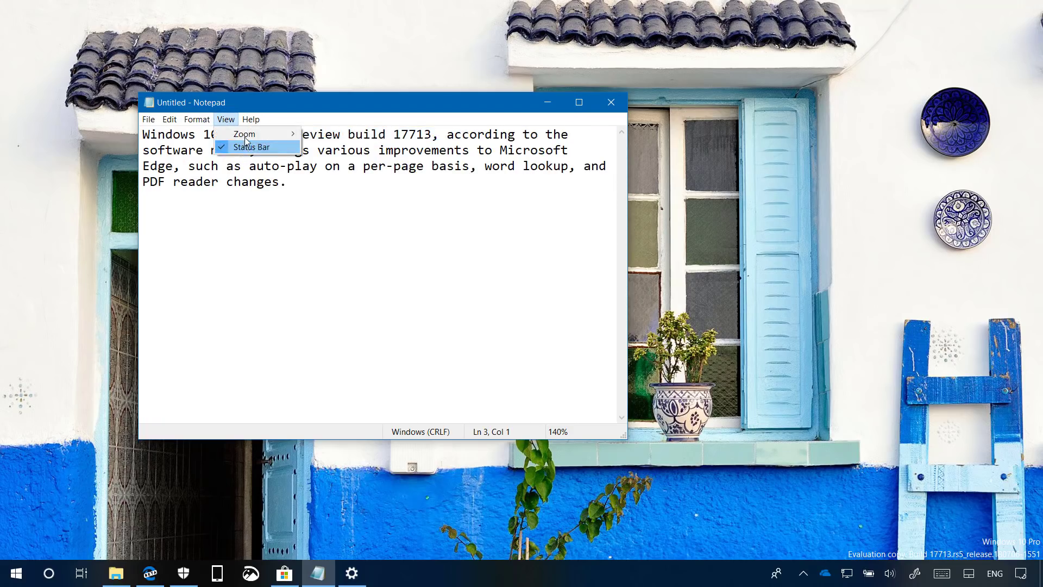
pyautogui.moveTo(246, 134)
pyautogui.click(342, 153)
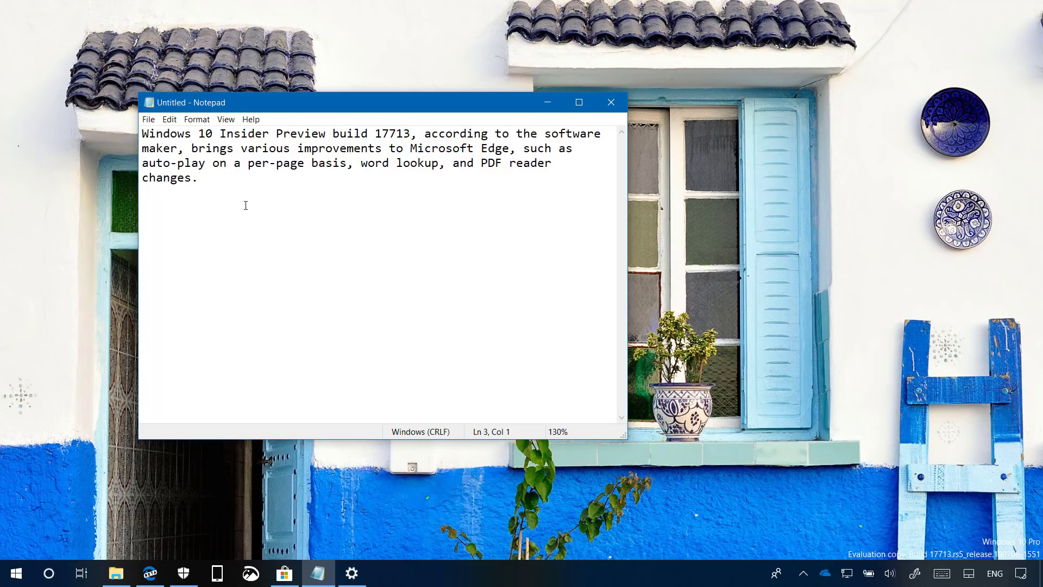
# Adjust zoom with Ctrl+Plus and Ctrl+Minus until it settles at 100%.
pyautogui.hotkey('ctrl', '+')
pyautogui.hotkey('ctrl', '+')
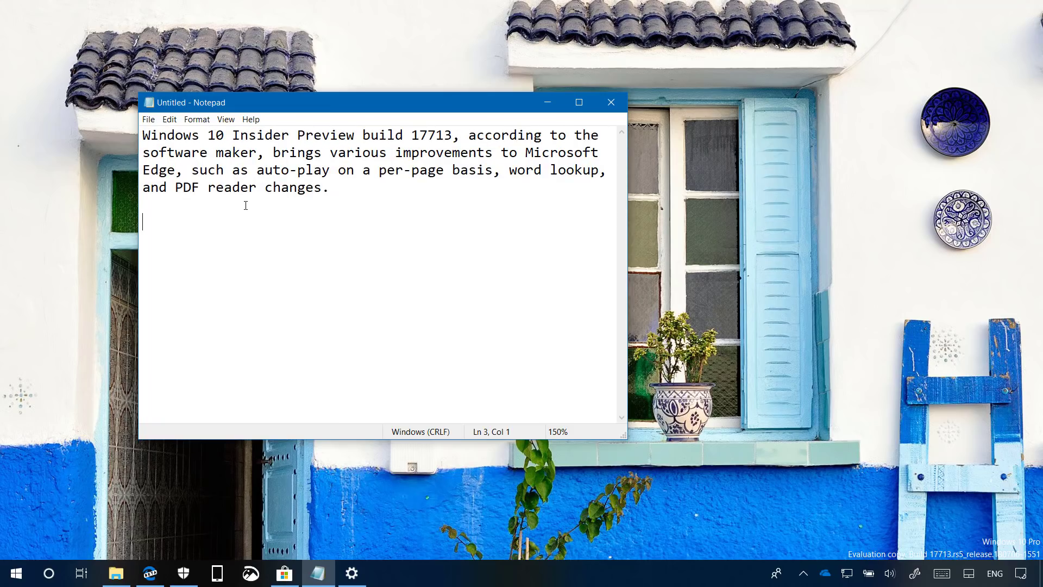
pyautogui.hotkey('ctrl', '-')
pyautogui.hotkey('ctrl', '-')
pyautogui.hotkey('ctrl', '-')
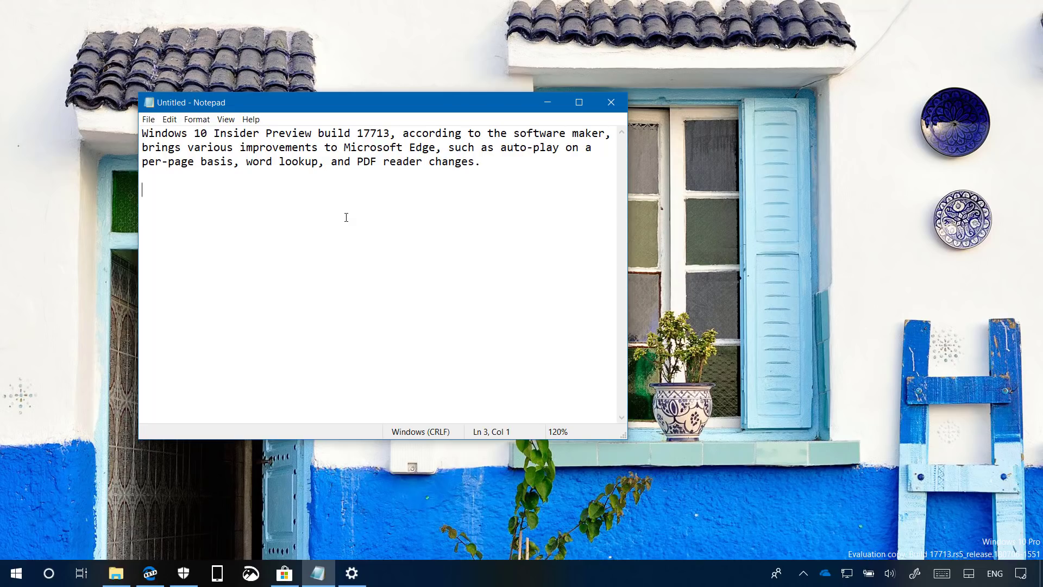
pyautogui.hotkey('ctrl', '-')
pyautogui.hotkey('ctrl', '+')
pyautogui.hotkey('ctrl', '-')
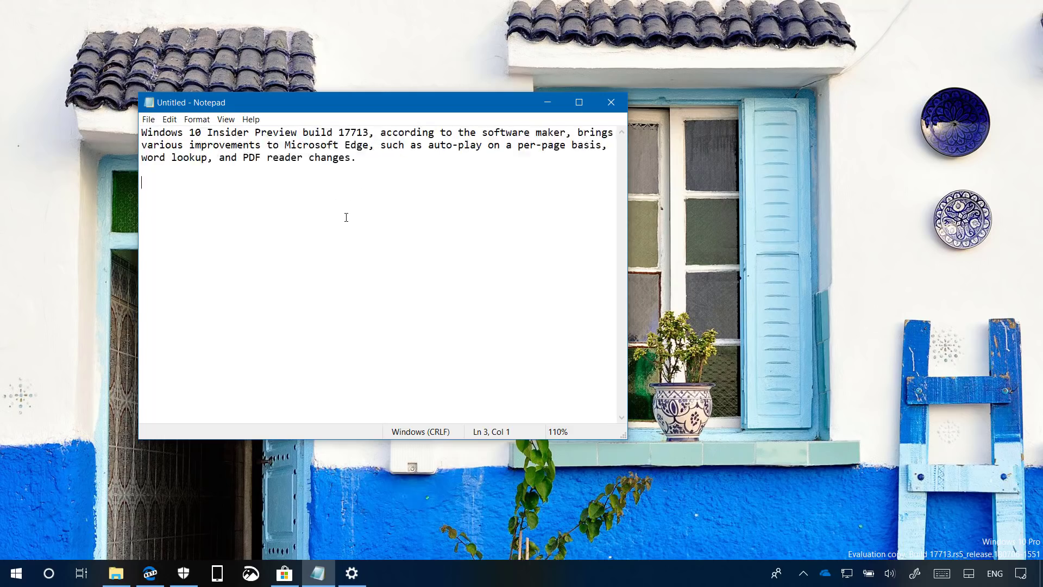
pyautogui.hotkey('ctrl', '-')
pyautogui.hotkey('ctrl', '+')
pyautogui.hotkey('ctrl', '-')
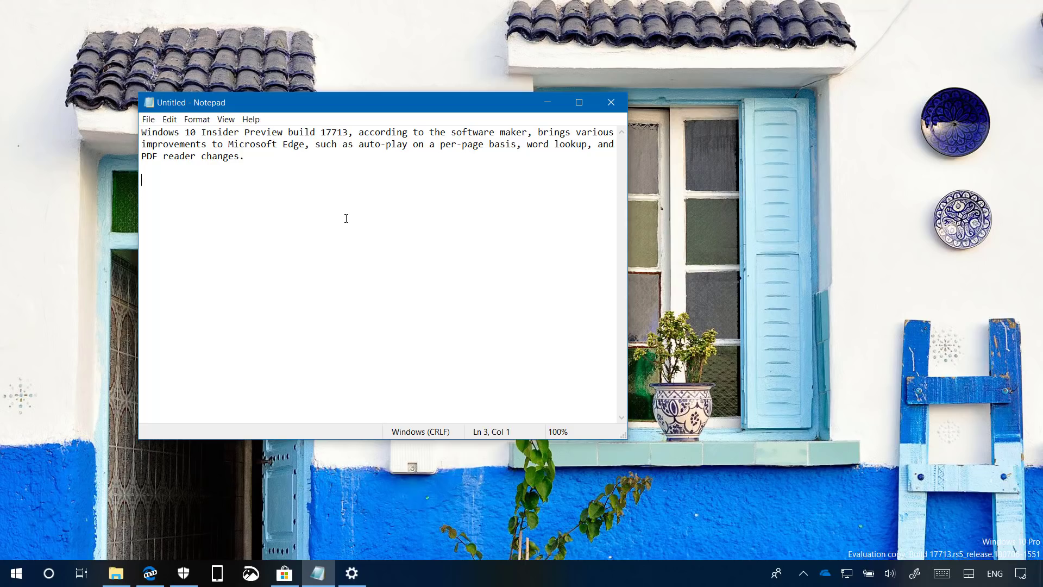
# Delete the trailing word 'changes.', minimize Notepad and bring Edge back.
pyautogui.click(261, 157)
pyautogui.hotkey('ctrl', 'BackSpace')
pyautogui.click(538, 245)
pyautogui.click(548, 103)
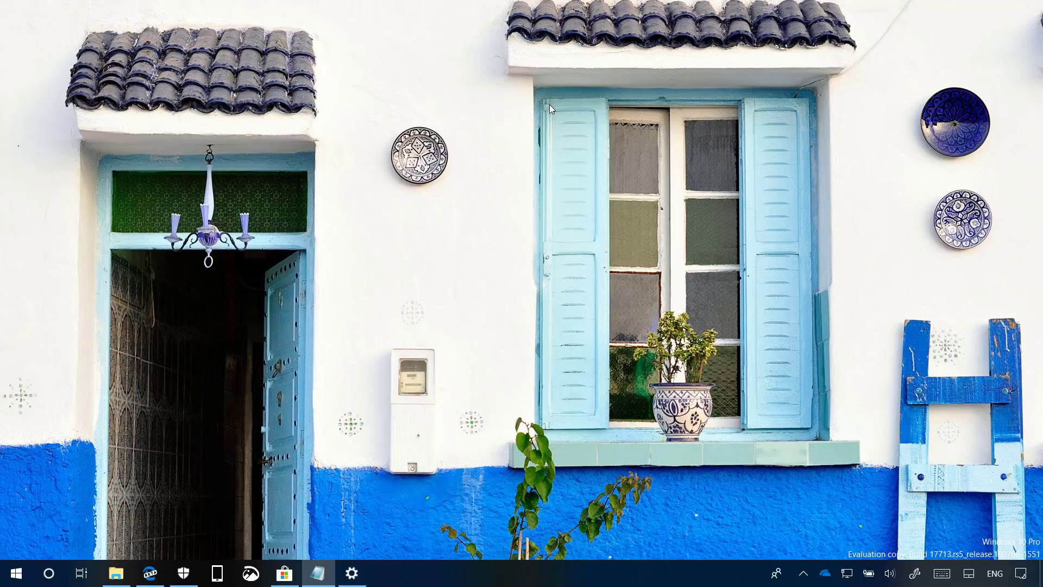
pyautogui.click(150, 573)
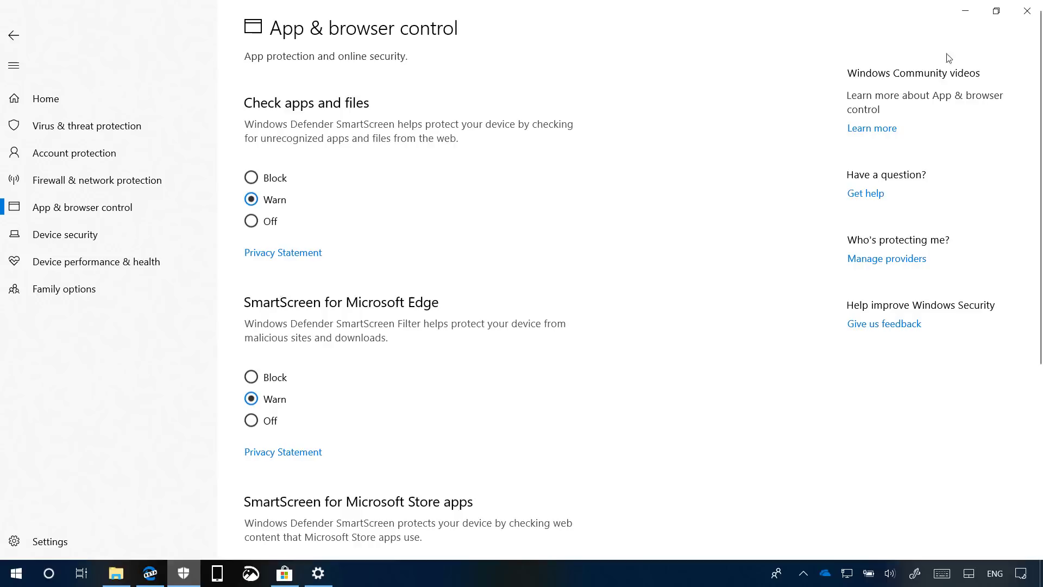
pyautogui.click(966, 10)
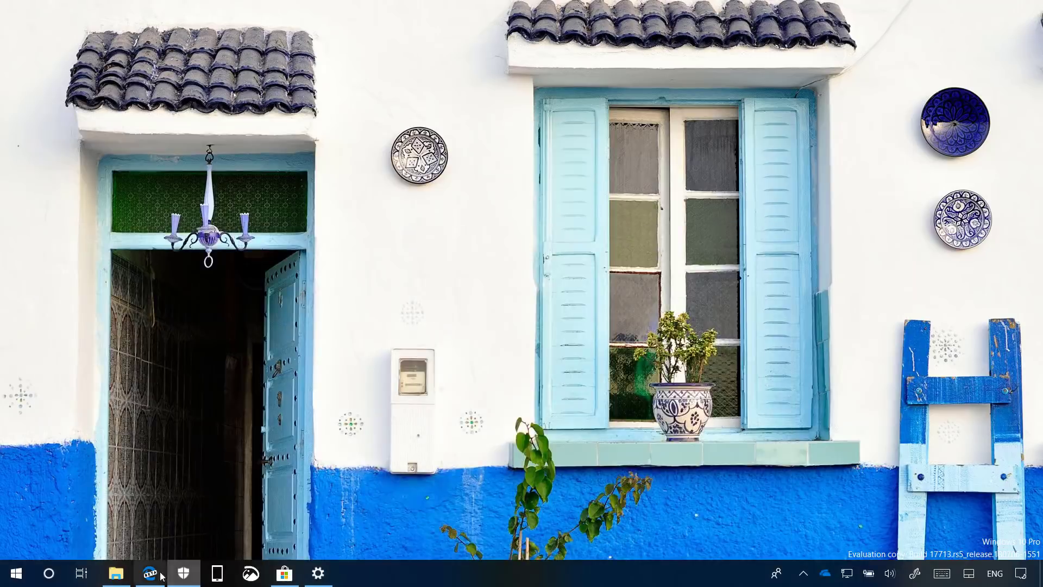
# Restore Edge, open the Application Guard settings screenshot tab, then minimize Edge.
pyautogui.click(161, 575)
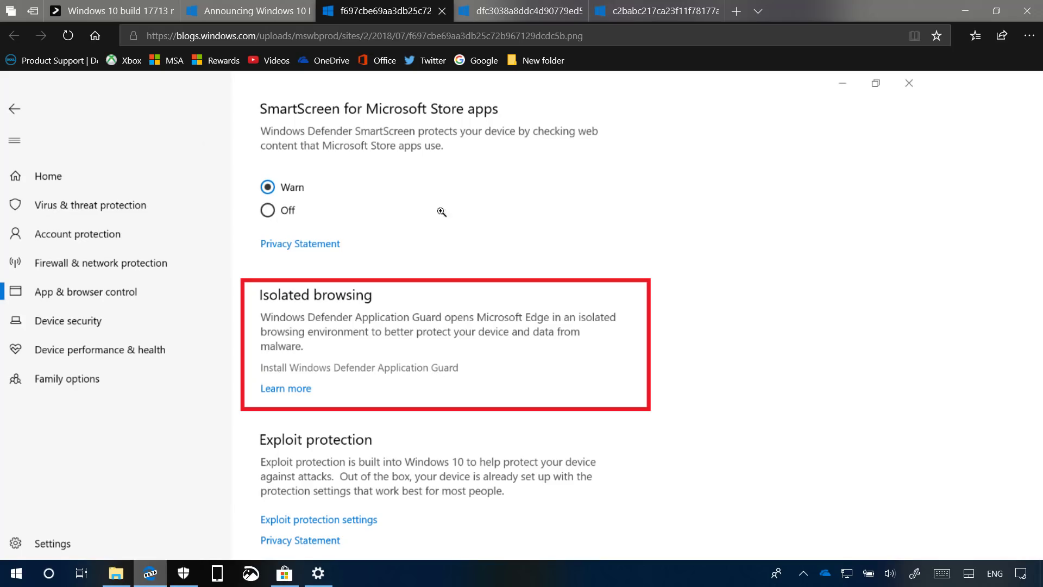
pyautogui.moveTo(487, 13)
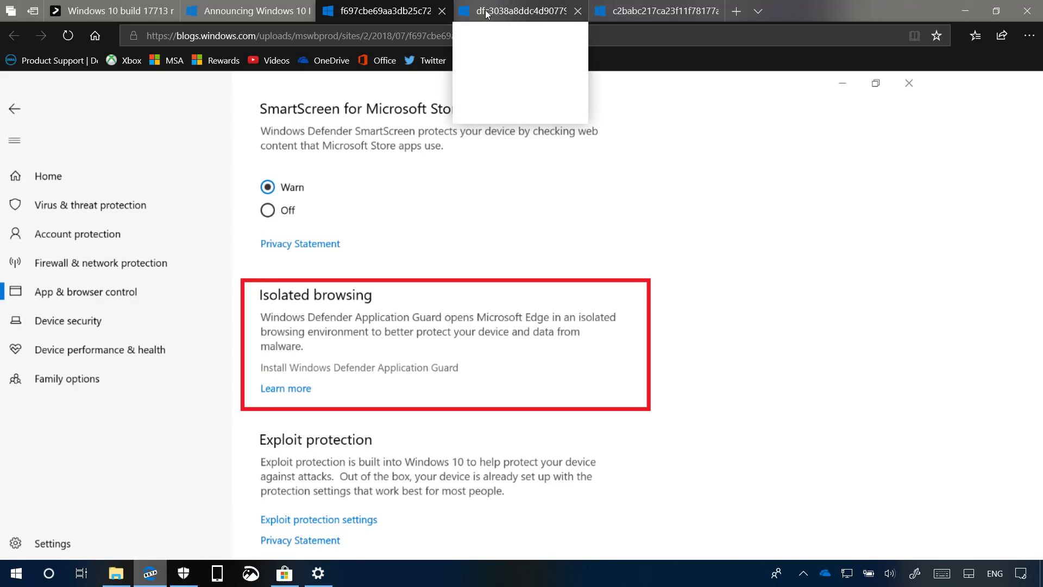
pyautogui.click(487, 13)
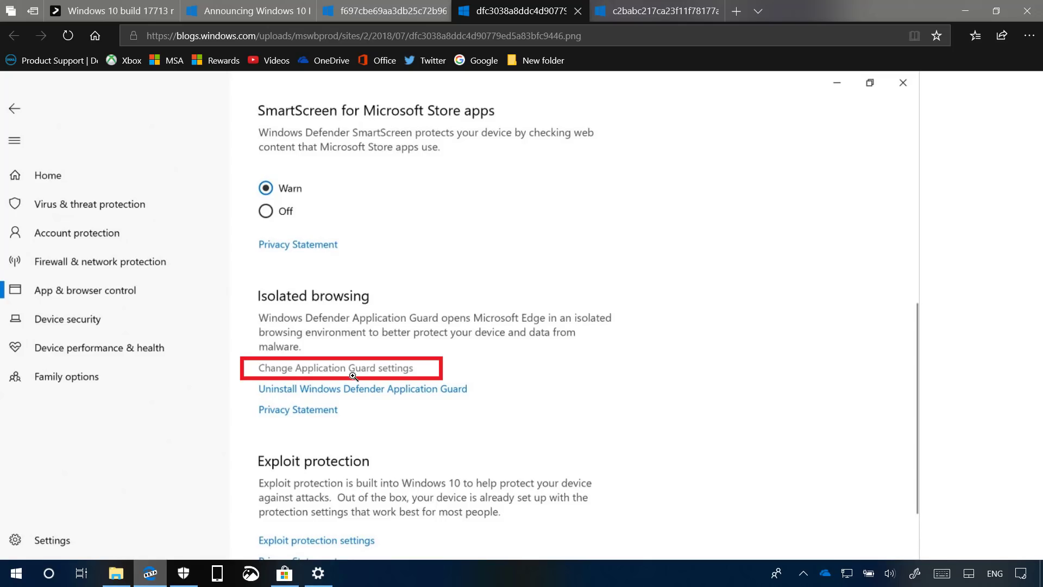
pyautogui.click(637, 14)
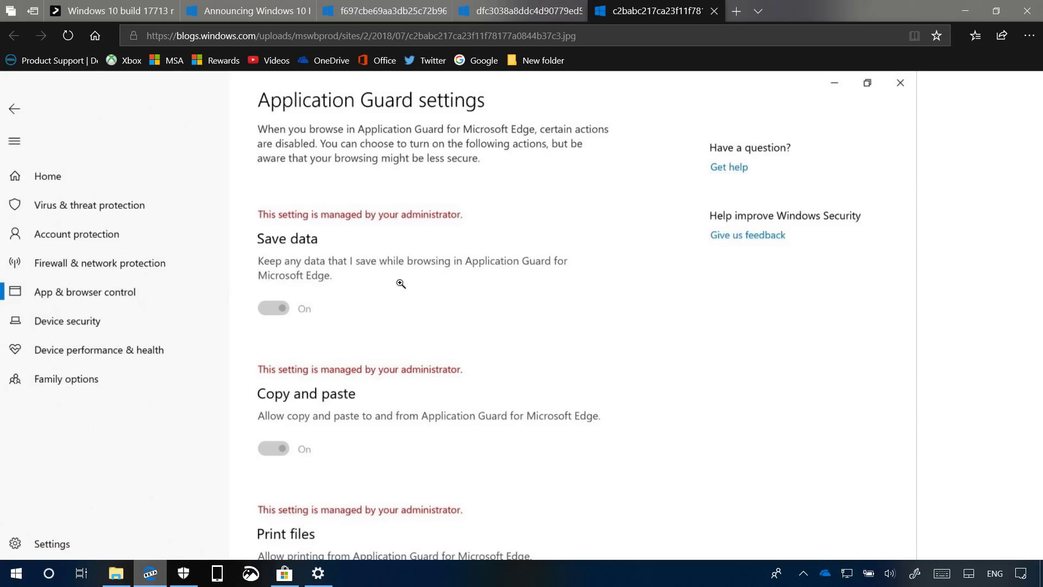
pyautogui.click(965, 11)
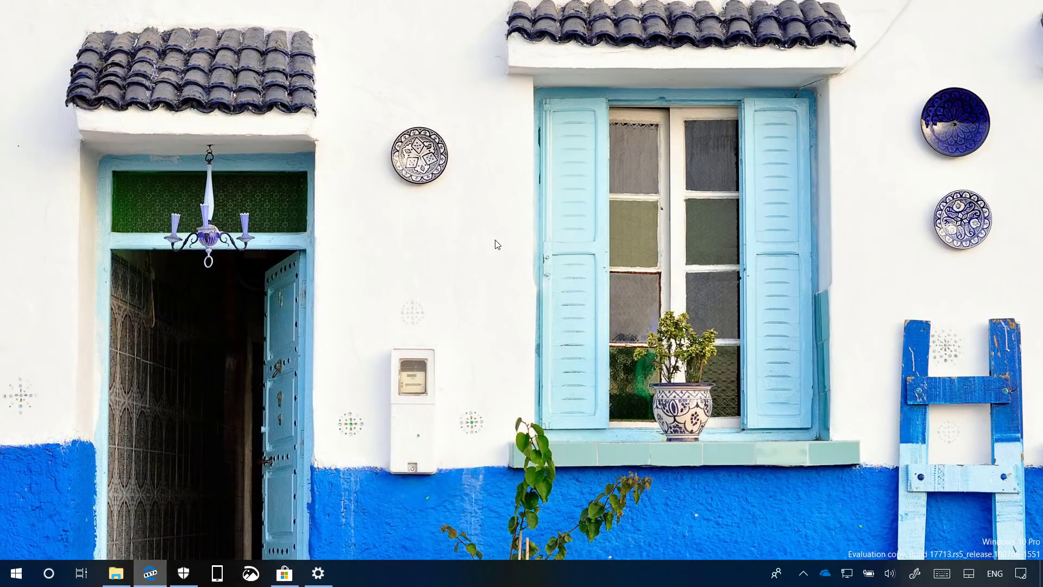